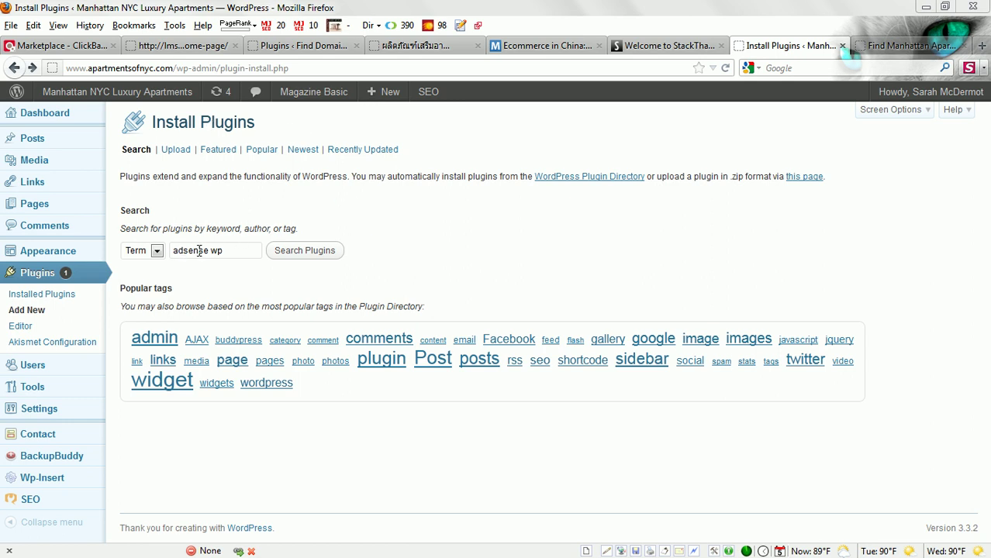
Search the plugin directory for 'adsense wp', listing AdSense WP Plugin 1.2.4 first.
click(302, 255)
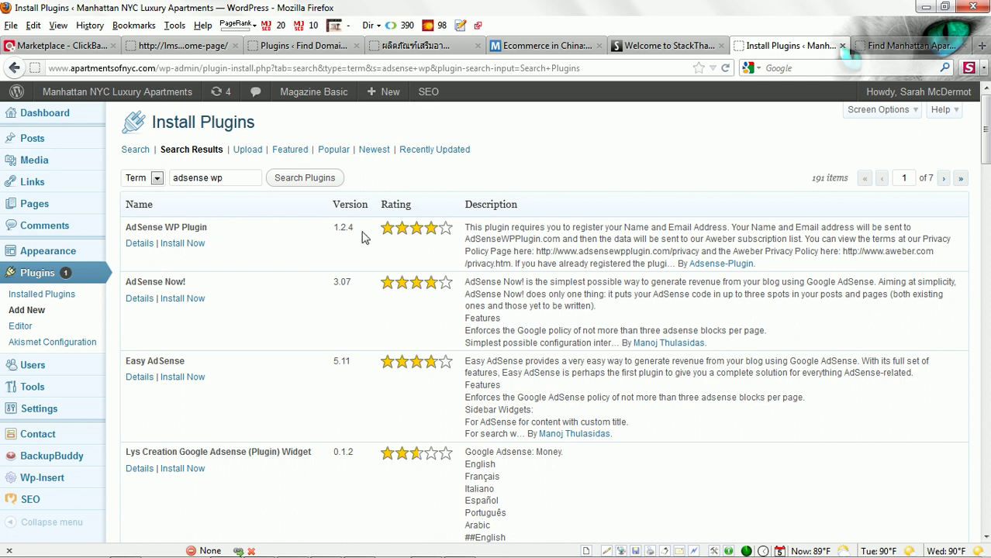
Install AdSense WP Plugin 1.2.4, confirm the prompt, and activate it.
click(178, 244)
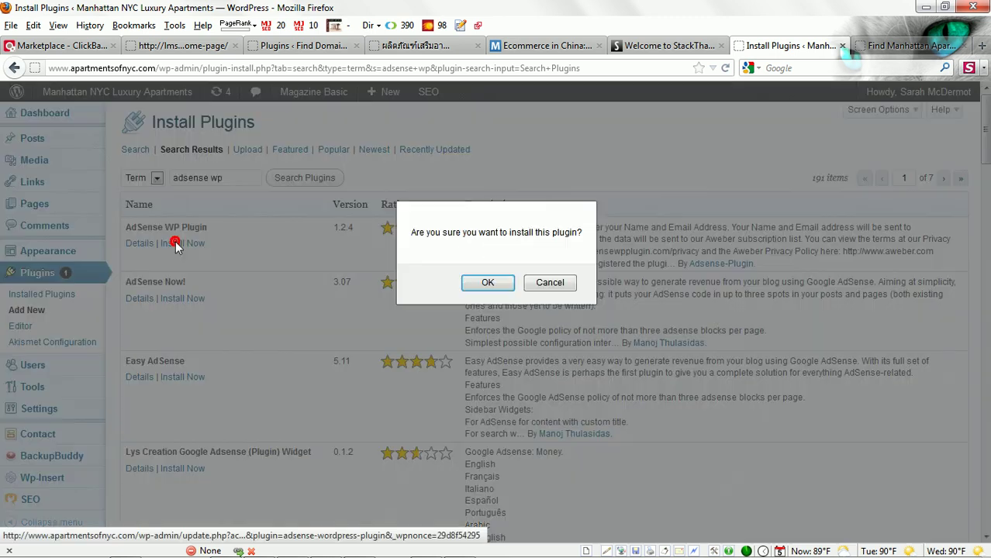
click(486, 284)
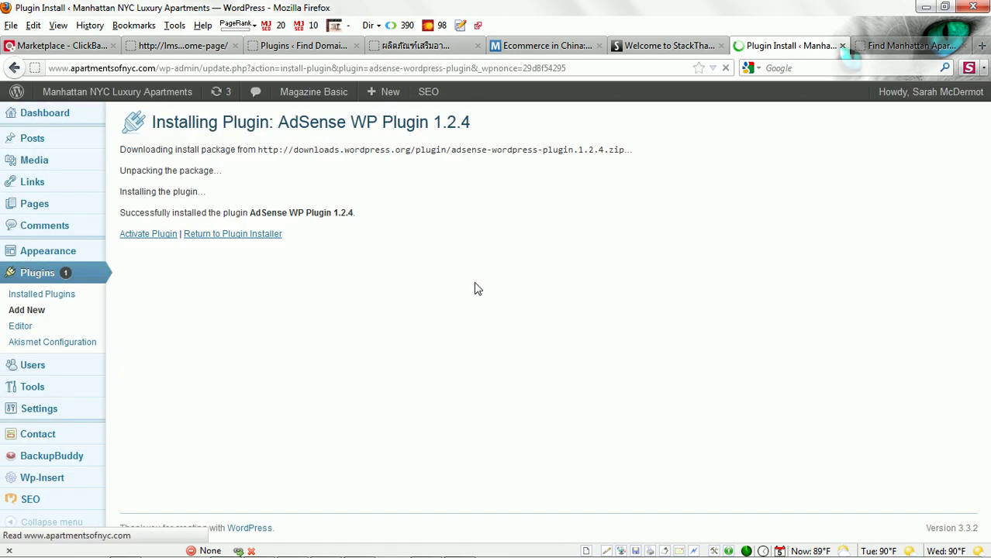
click(133, 235)
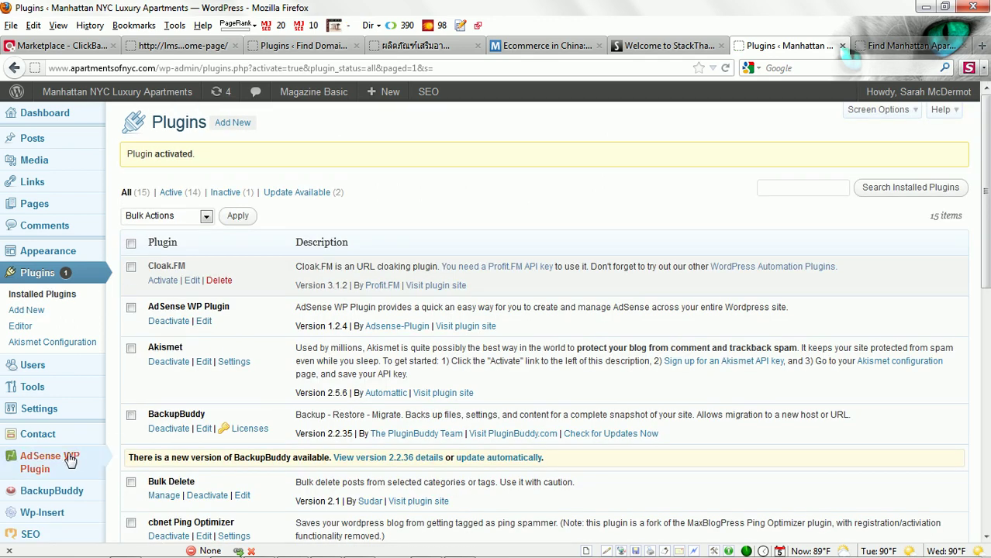
mouse_move(61, 470)
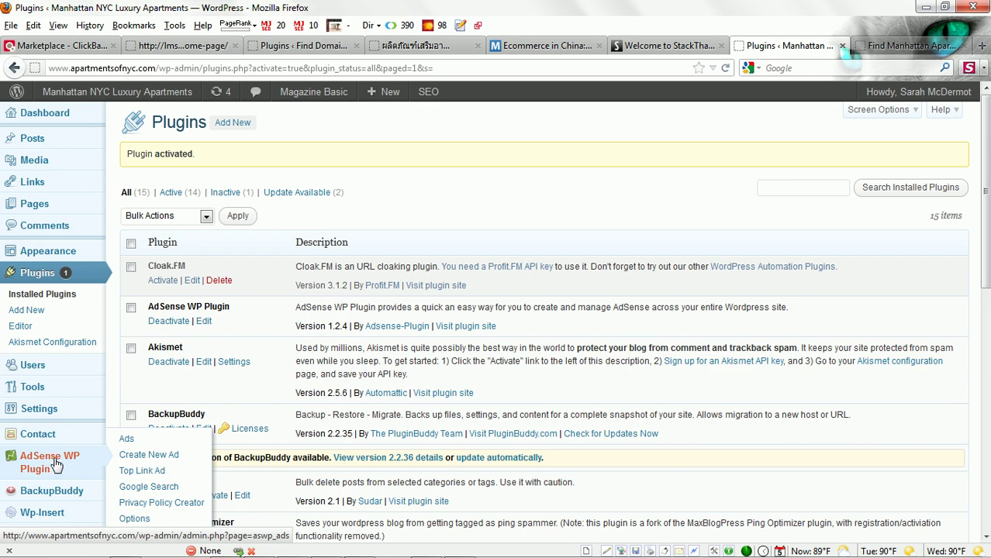
In the plugin's Options, check the Publisher ID, enable 'Delete data on plugin deactivate', and save.
click(135, 519)
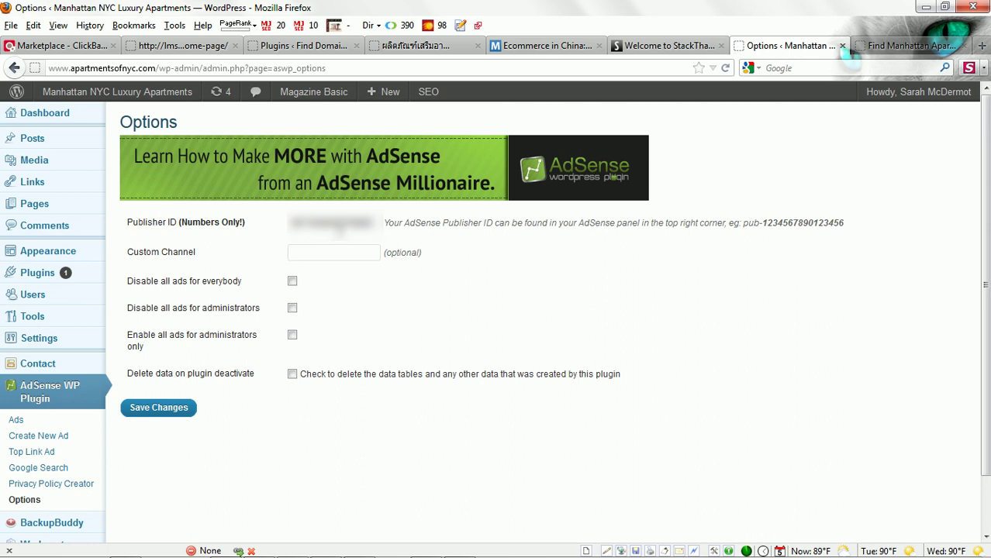
double_click(332, 223)
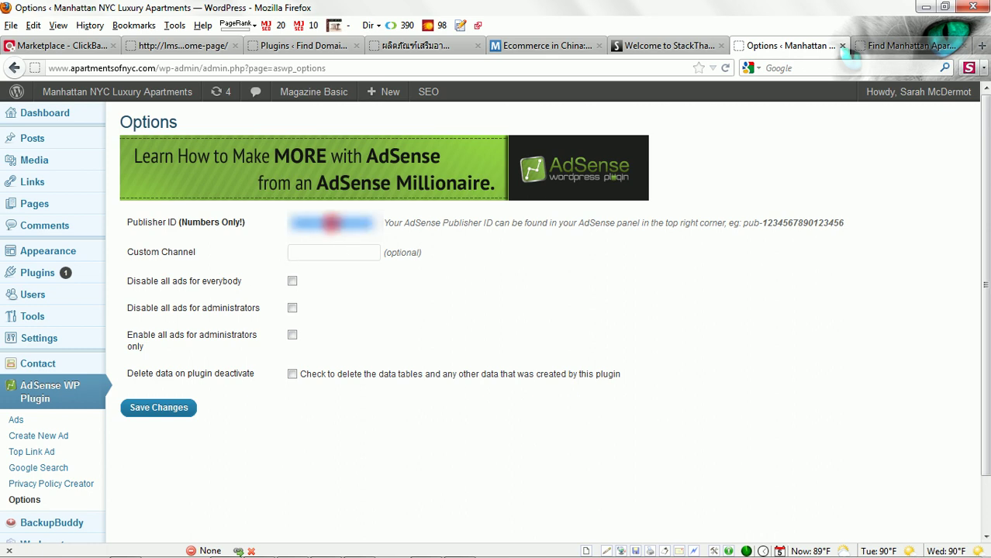
click(332, 223)
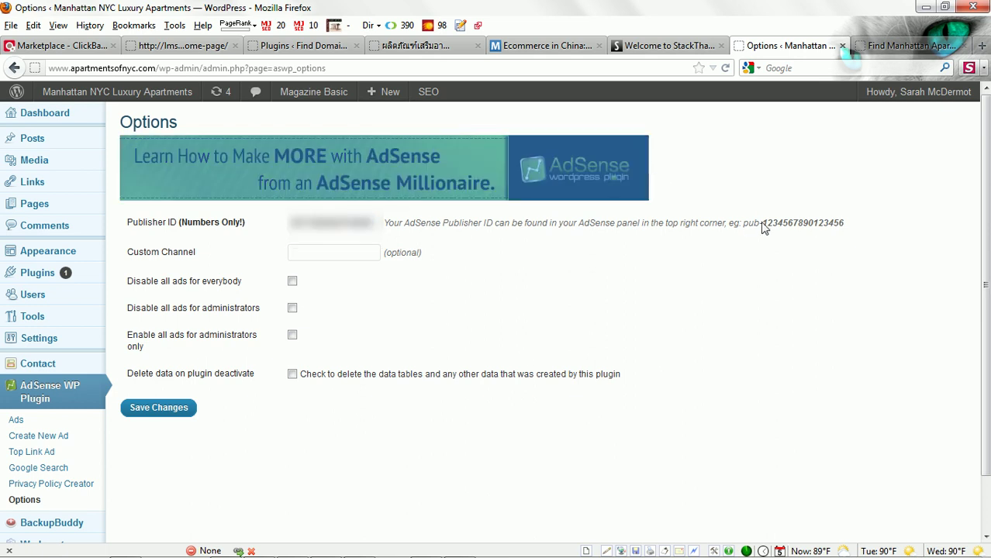
drag(763, 223, 844, 222)
click(797, 222)
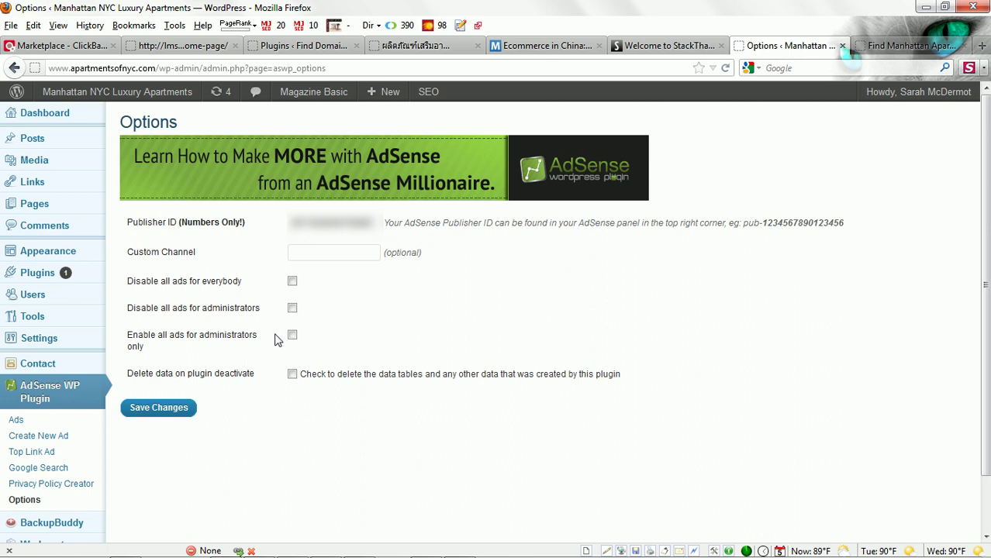
click(292, 375)
click(164, 408)
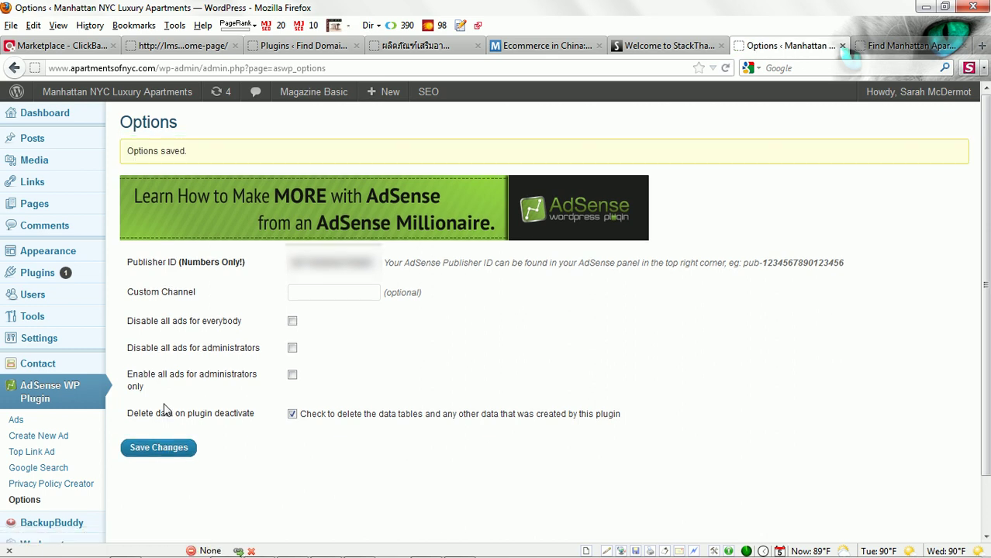
Start a new ad named 'Large Rectangle', keeping Ad Type as Text.
click(29, 439)
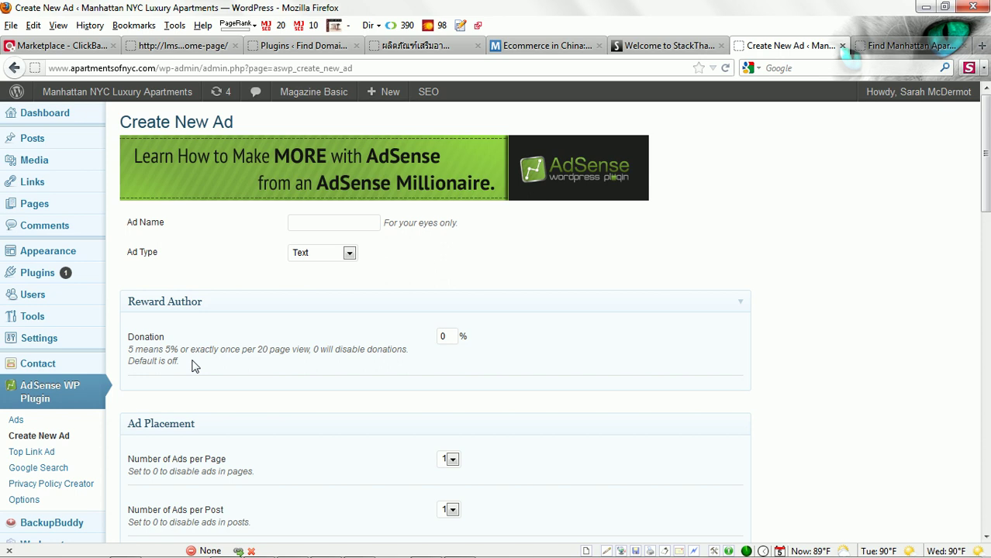
click(320, 221)
text(Lar)
click(323, 239)
click(349, 253)
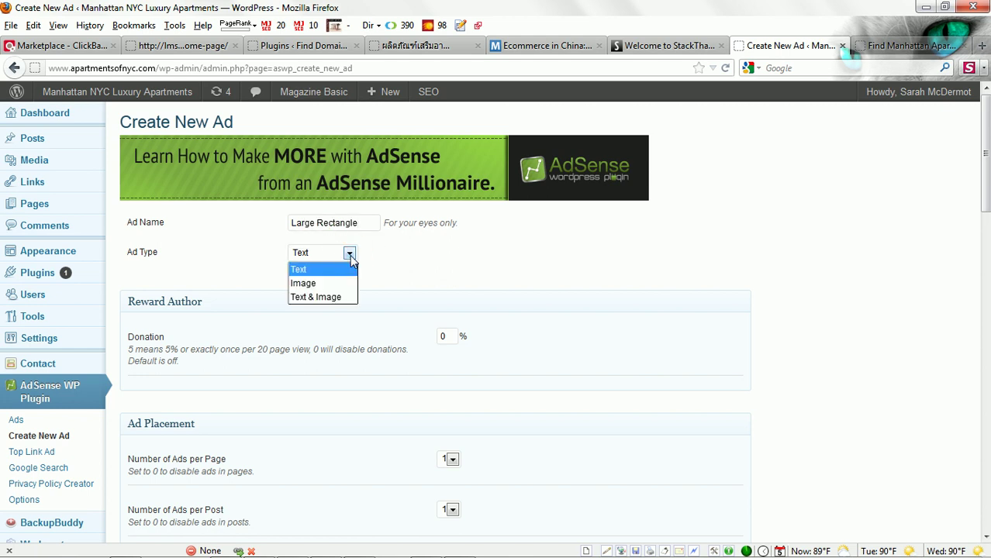
click(301, 269)
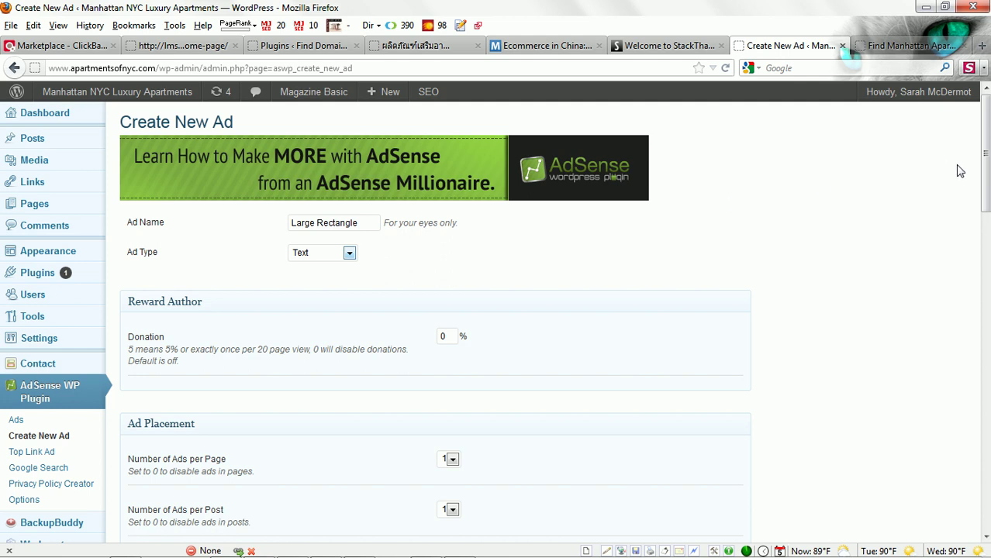
scroll(983, 163, down, 2)
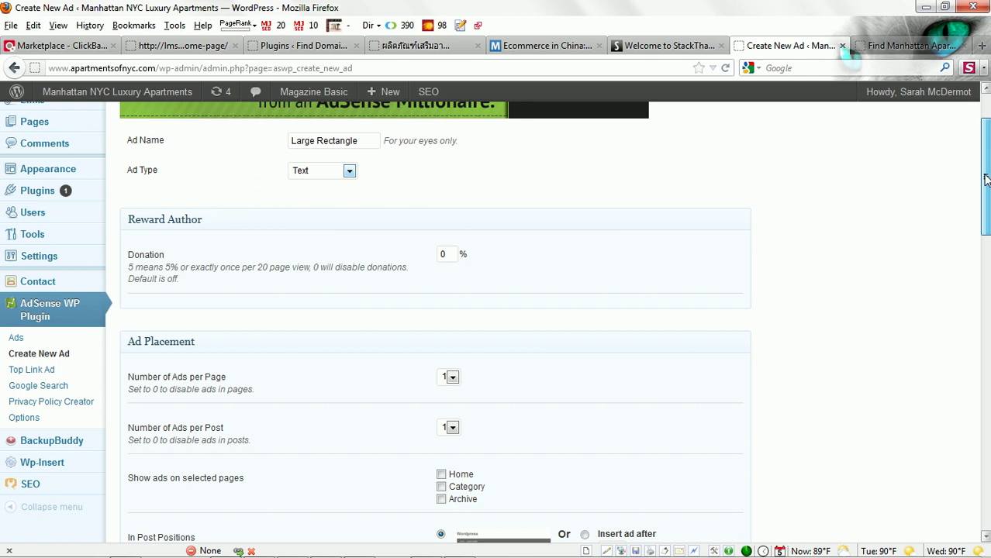
Set 0 ads per page and 2 per post, shown on Category and Archive pages.
drag(986, 180, 986, 239)
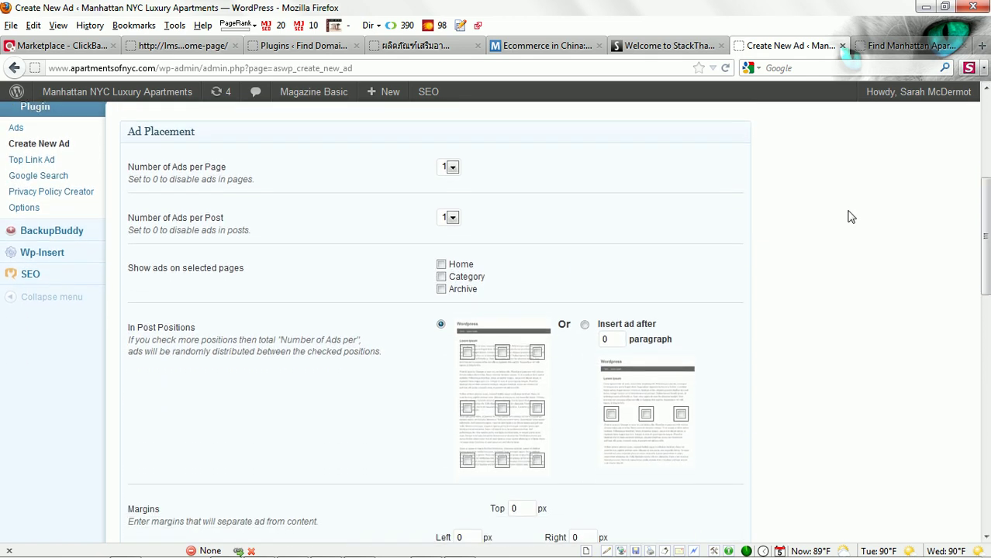
click(454, 169)
click(454, 211)
click(454, 170)
click(448, 186)
click(453, 219)
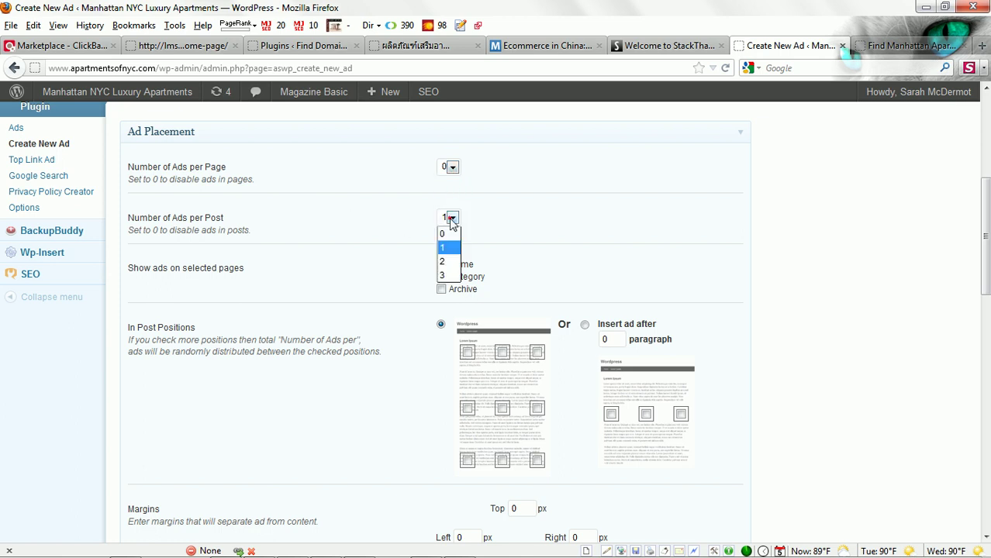
click(443, 262)
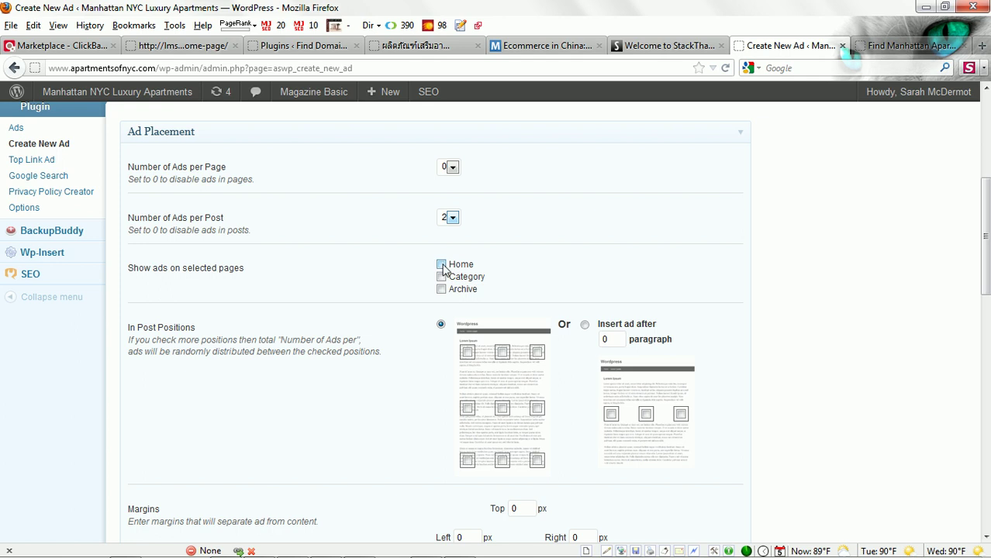
click(441, 277)
click(441, 291)
Insert the ad after paragraph 1, in the middle position.
click(584, 324)
drag(986, 215, 989, 255)
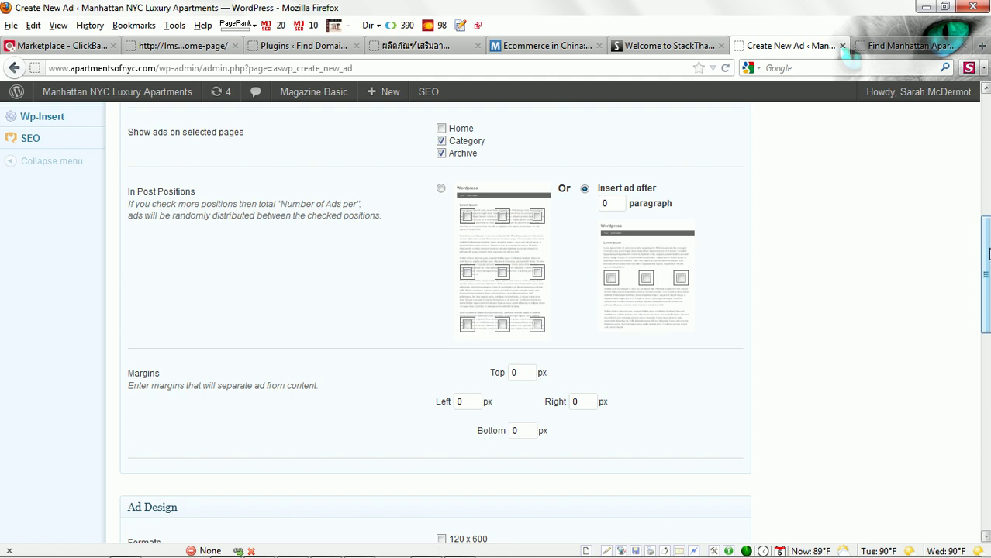
double_click(609, 203)
key(BackSpace)
text(1)
right_click(749, 203)
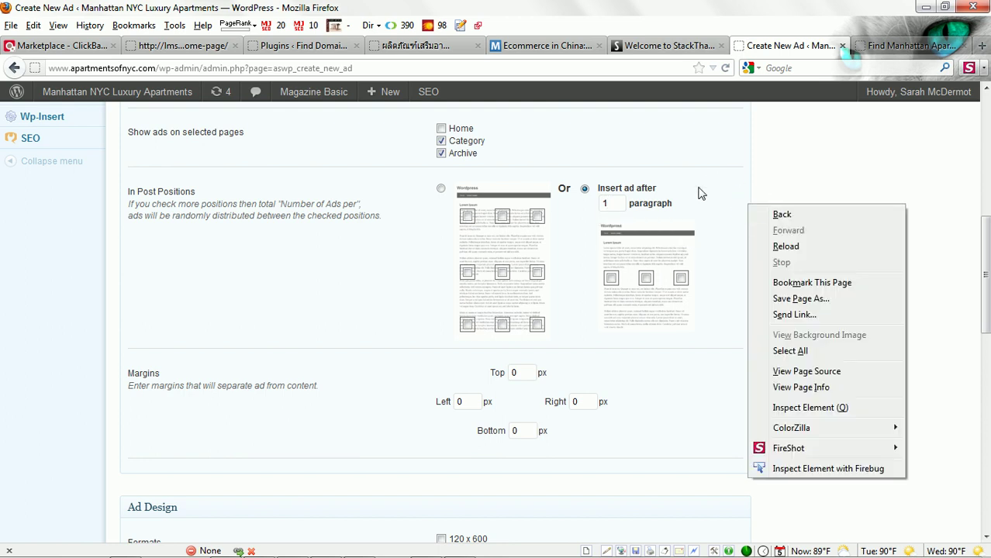
click(647, 279)
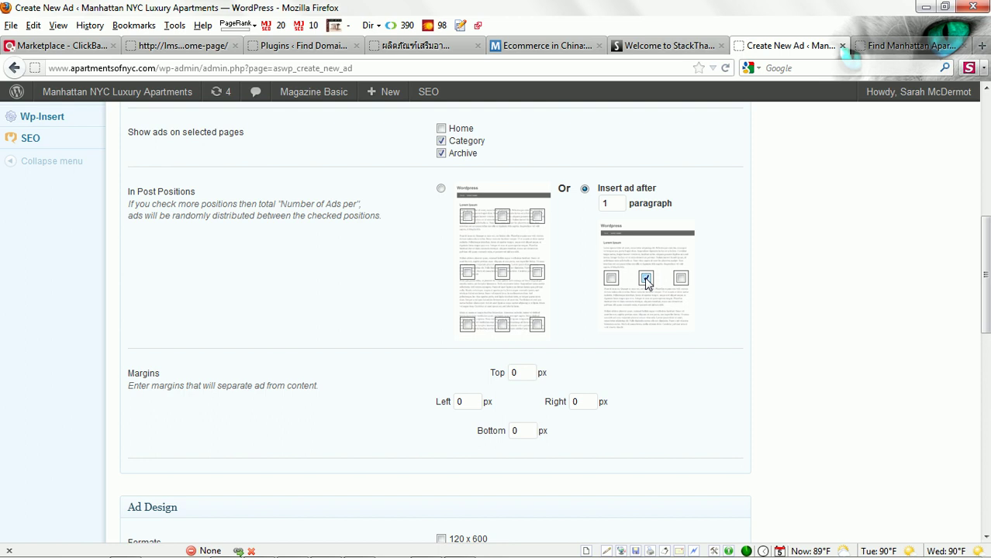
scroll(988, 247, down, 1)
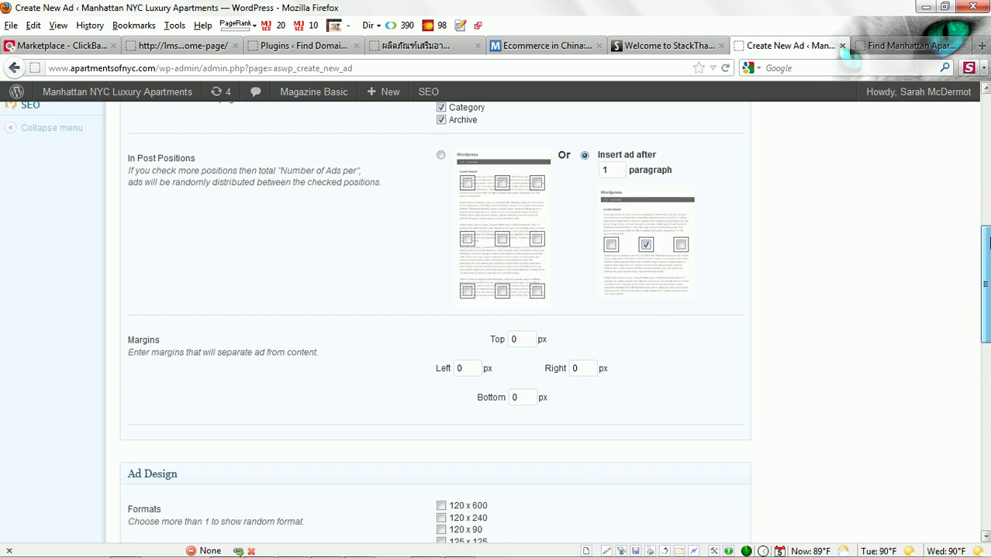
drag(988, 247, 987, 257)
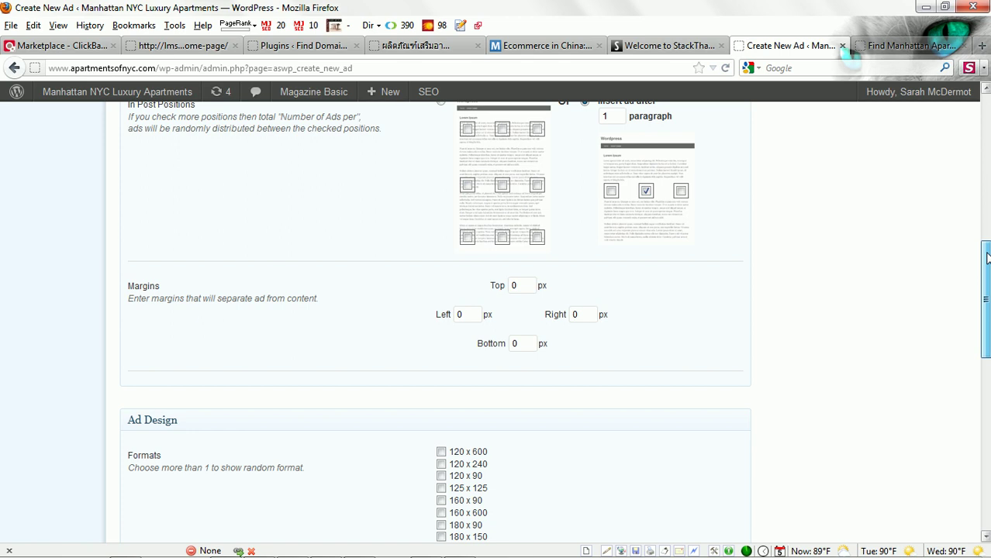
drag(987, 257, 983, 318)
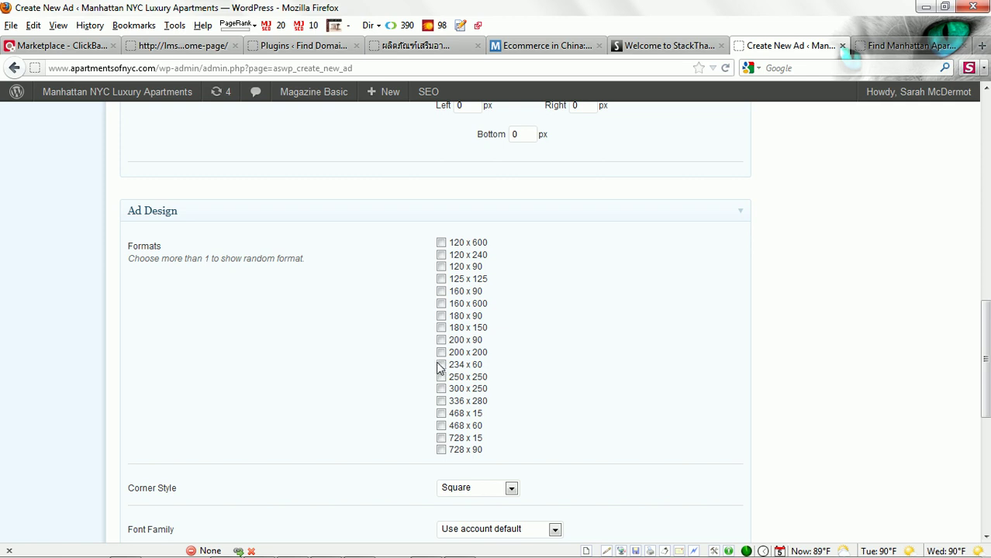
Choose the 336 x 280 format, keep Square corners, and set the font to Arial.
click(441, 402)
drag(984, 360, 984, 182)
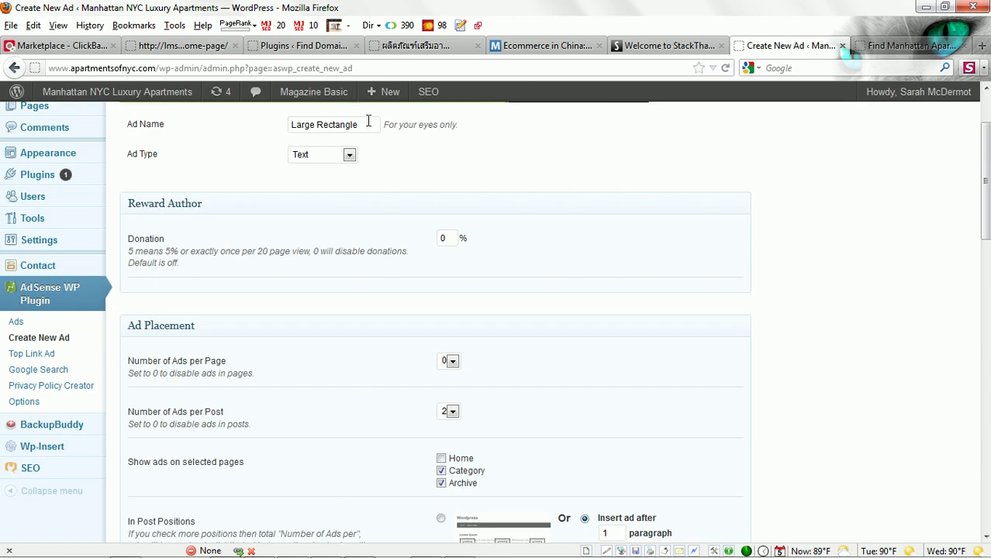
drag(985, 179, 976, 415)
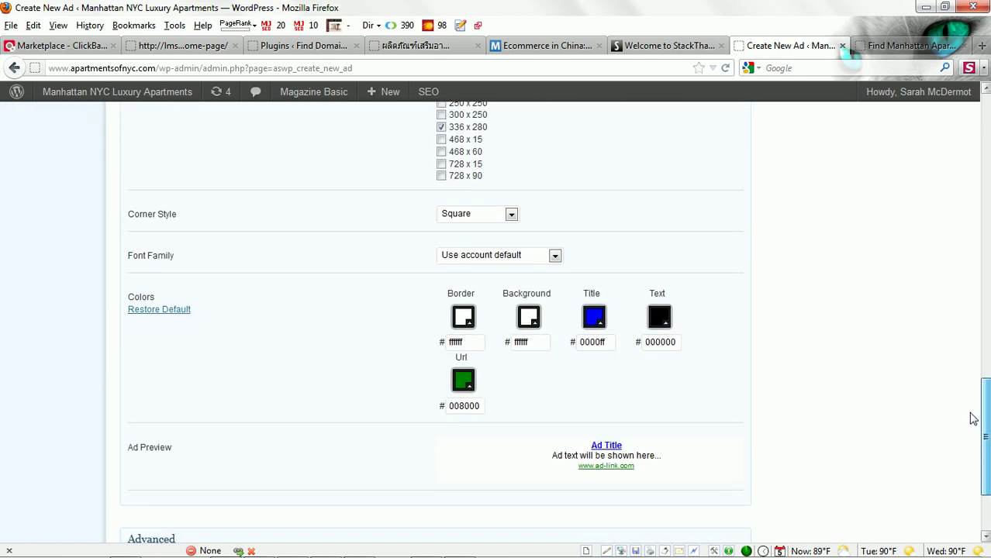
click(511, 216)
click(511, 216)
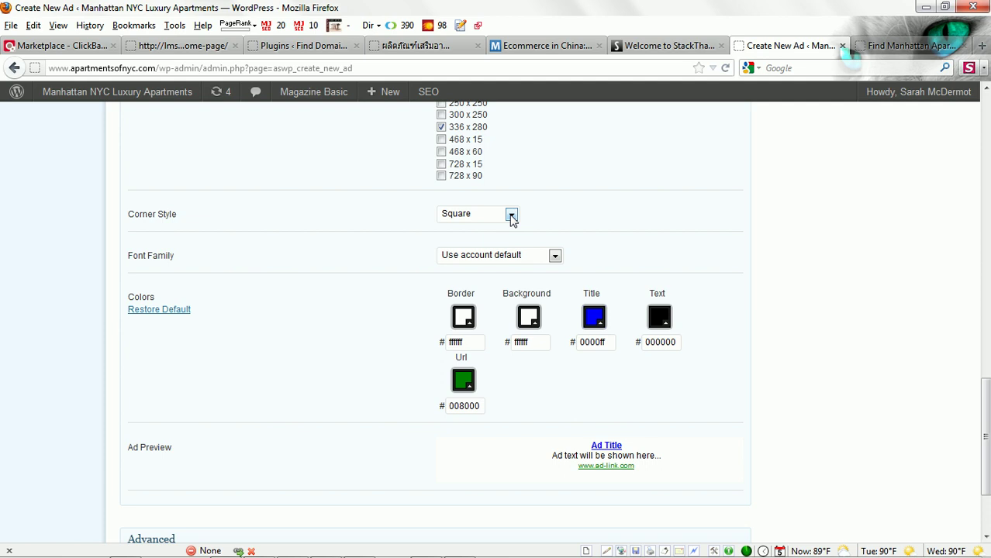
click(555, 256)
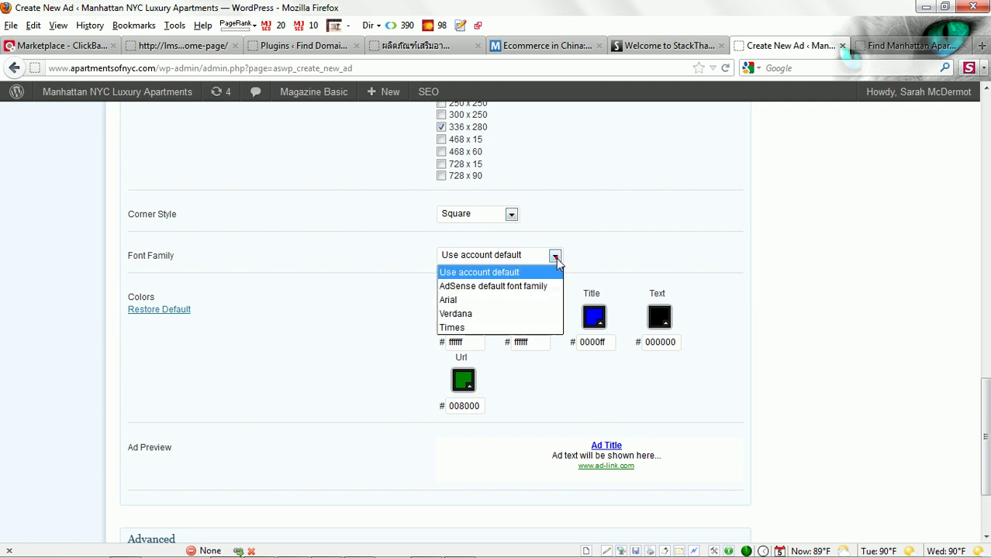
click(455, 302)
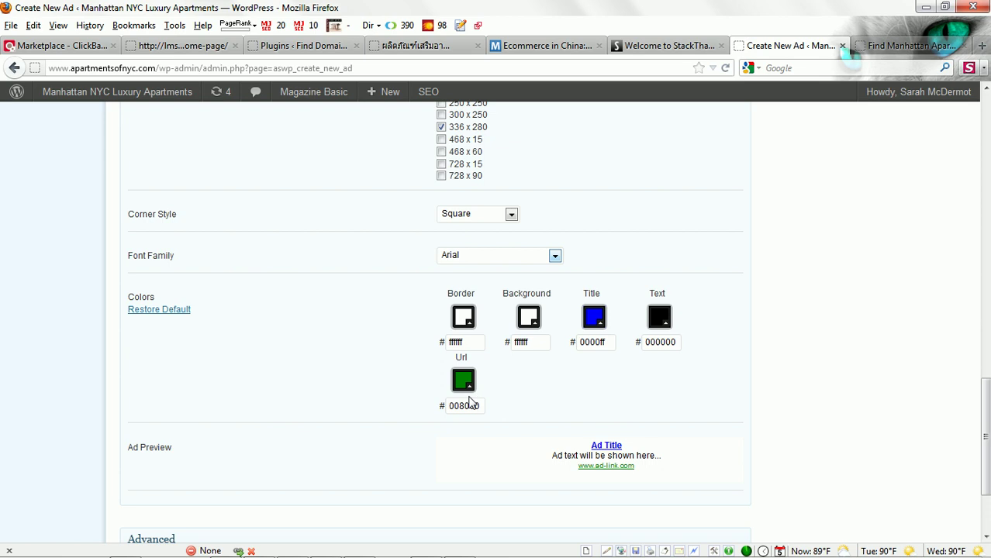
drag(985, 434, 985, 466)
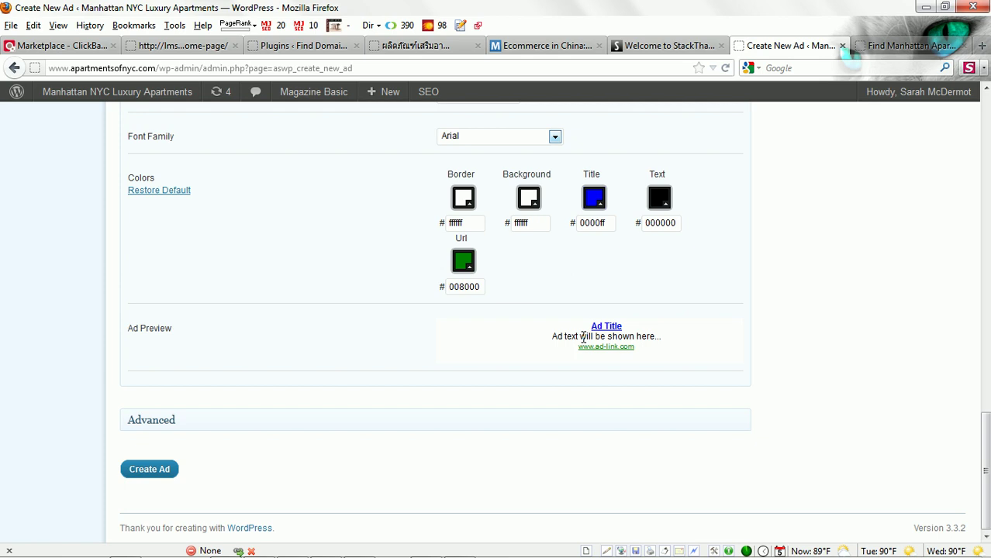
Expand and collapse the Advanced settings, then create the Large Rectangle ad.
click(743, 425)
drag(986, 411, 987, 444)
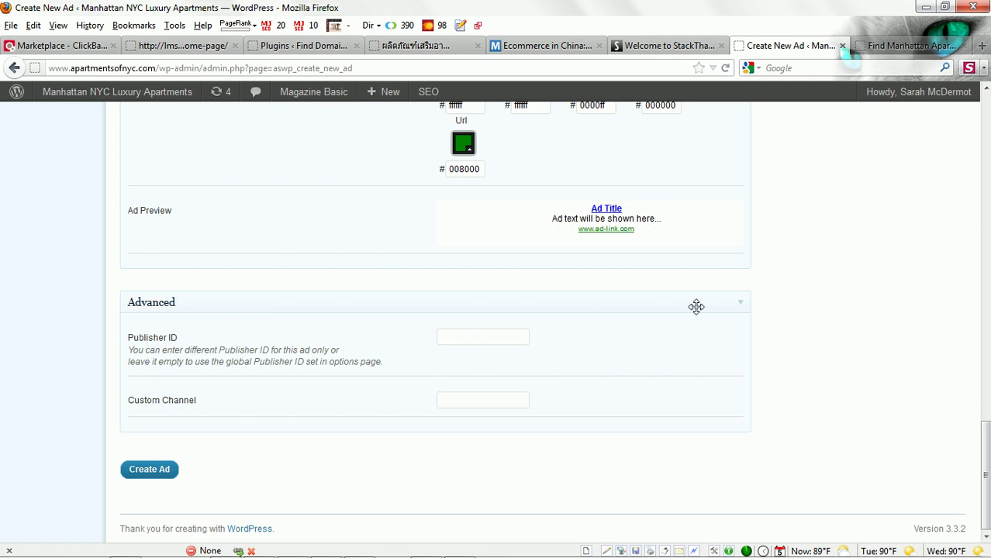
click(741, 304)
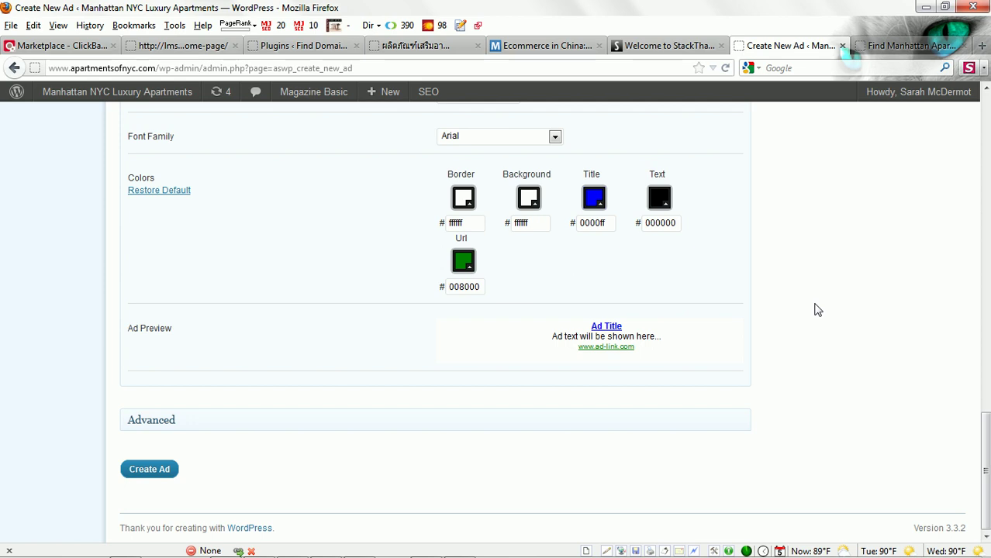
drag(984, 423, 955, 183)
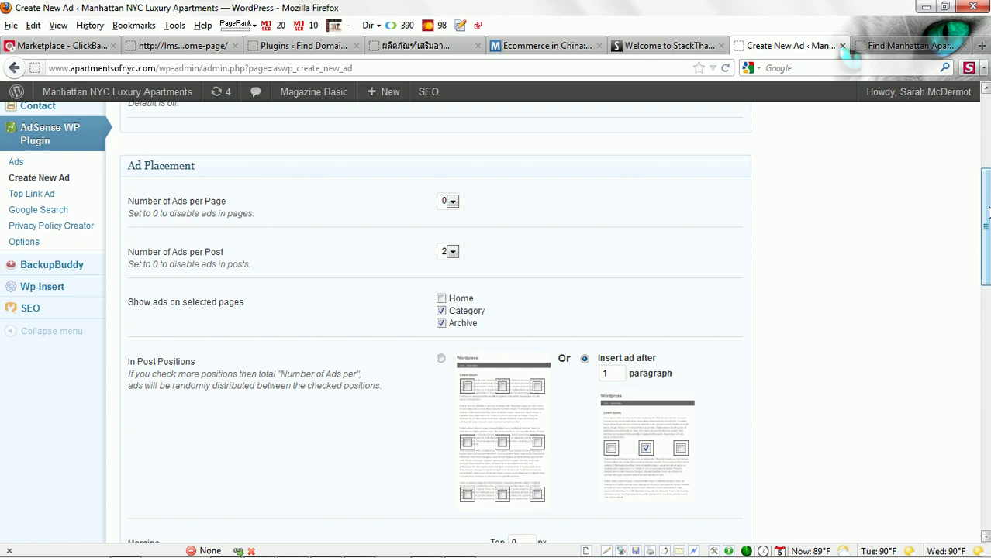
drag(988, 211, 971, 512)
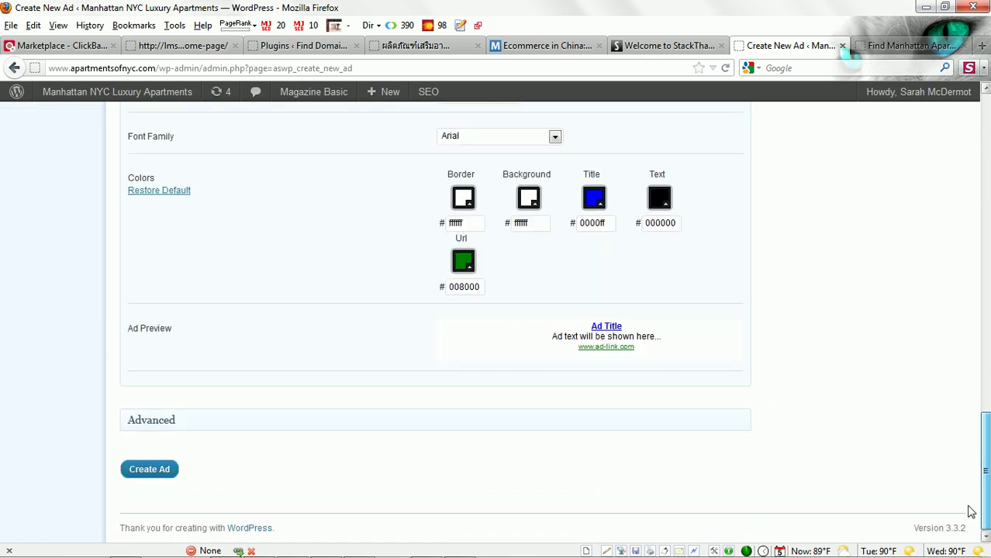
click(148, 470)
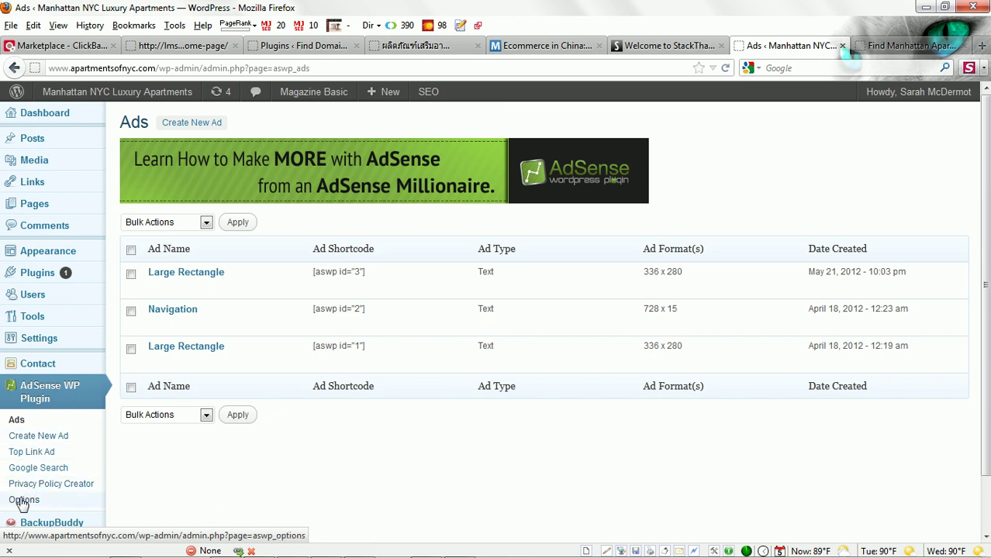
Reload the Ads list to confirm Large Rectangle, then edit the Navigation ad.
click(15, 424)
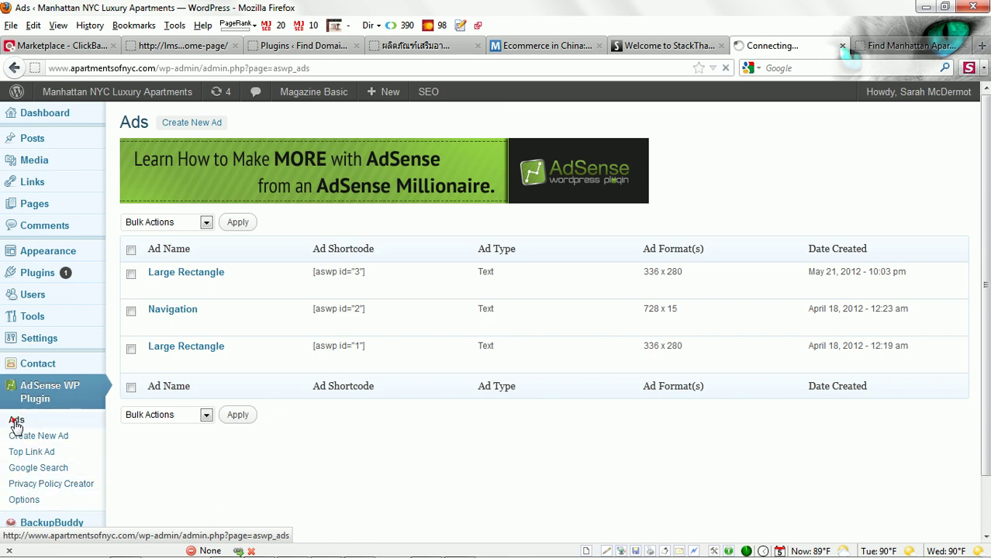
mouse_move(243, 308)
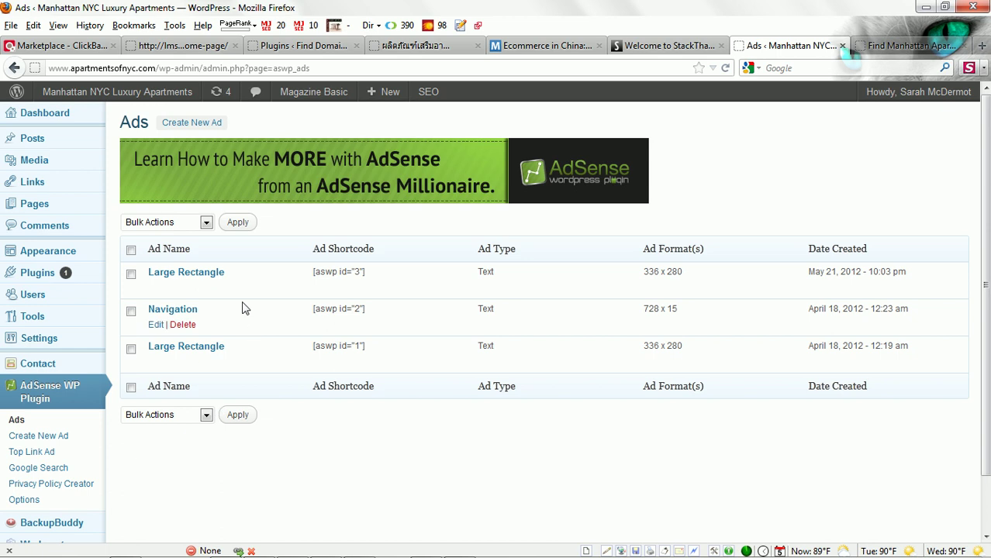
click(155, 325)
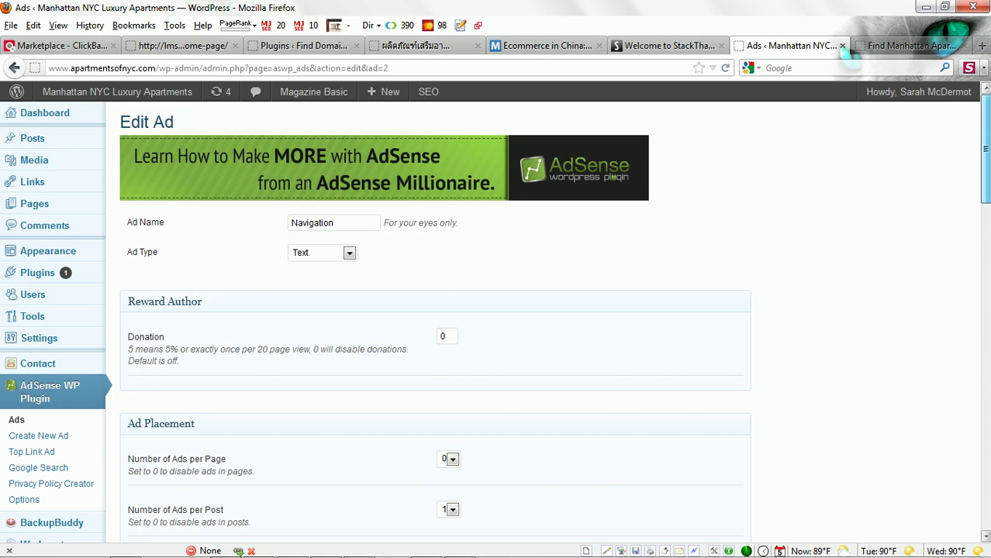
Look through the Navigation ad's placement settings unchanged, then return to the Ads list.
scroll(984, 148, down, 1)
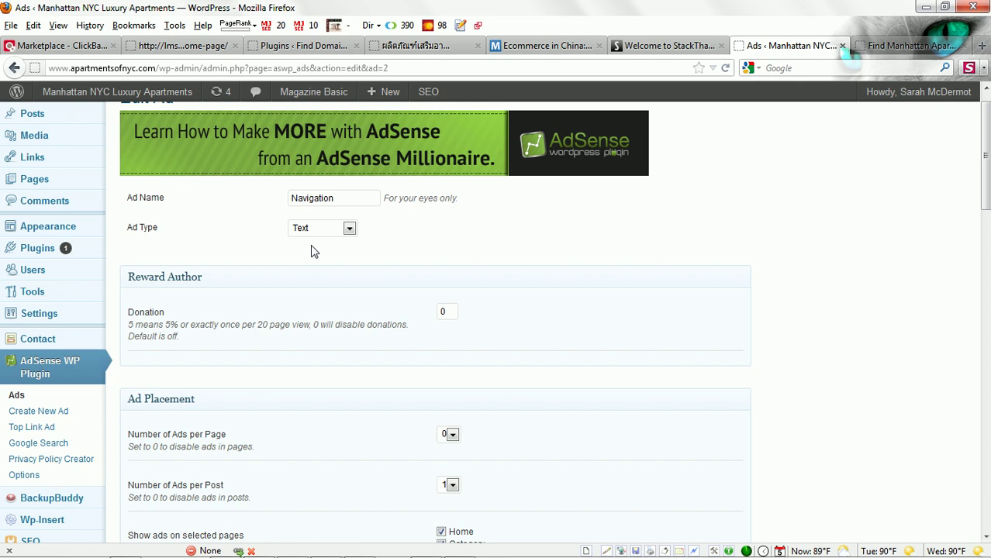
scroll(986, 197, down, 6)
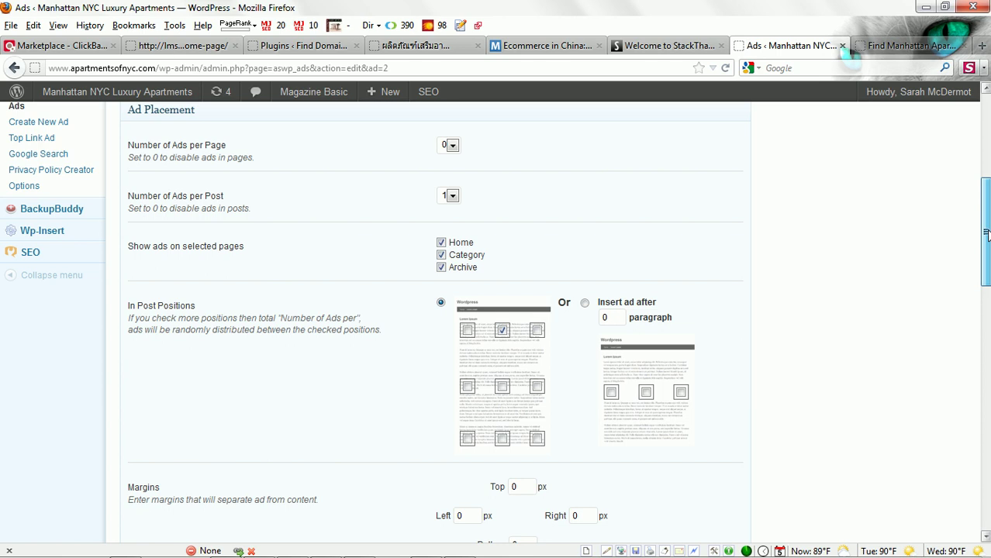
drag(986, 232, 948, 211)
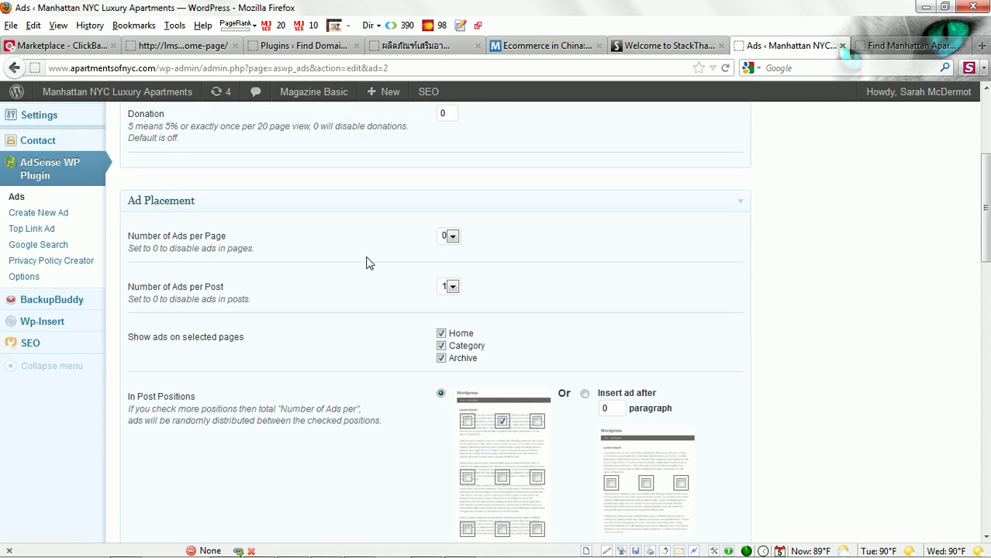
click(13, 197)
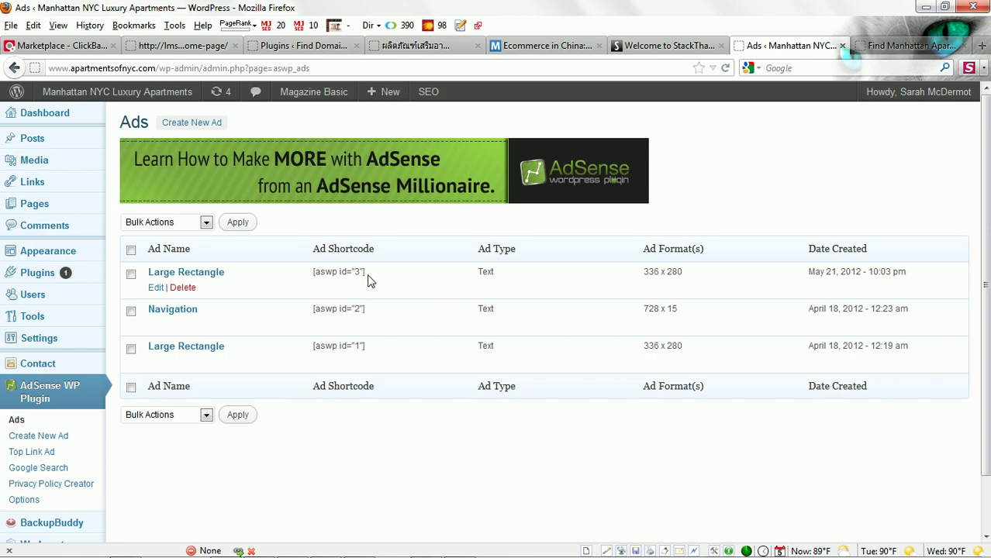
Select the full shortcode [aswp id="3"] of the Large Rectangle ad in the first row.
drag(369, 277, 317, 269)
click(336, 276)
click(336, 275)
drag(371, 277, 315, 269)
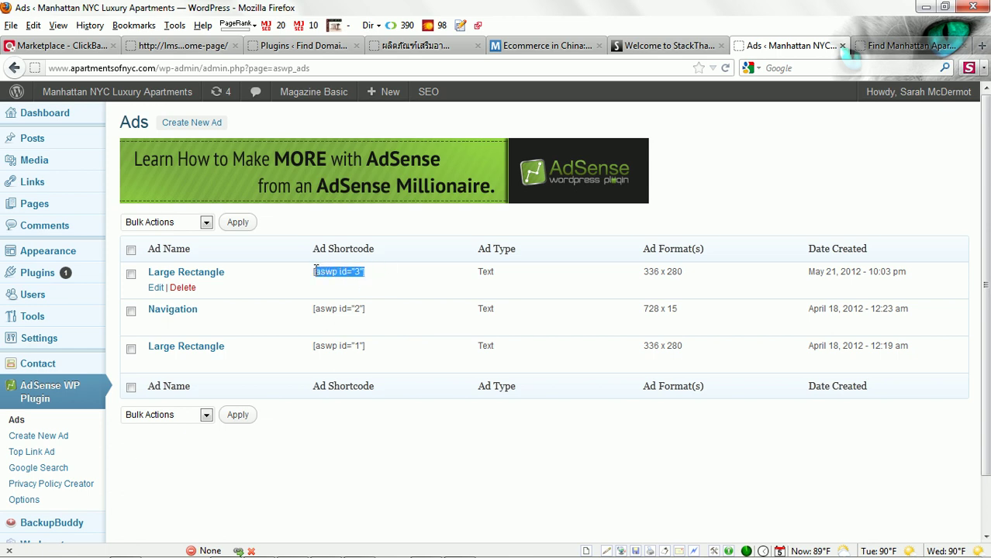
Turn on Enable Top Link Ad in the Top Link Ad settings.
click(41, 454)
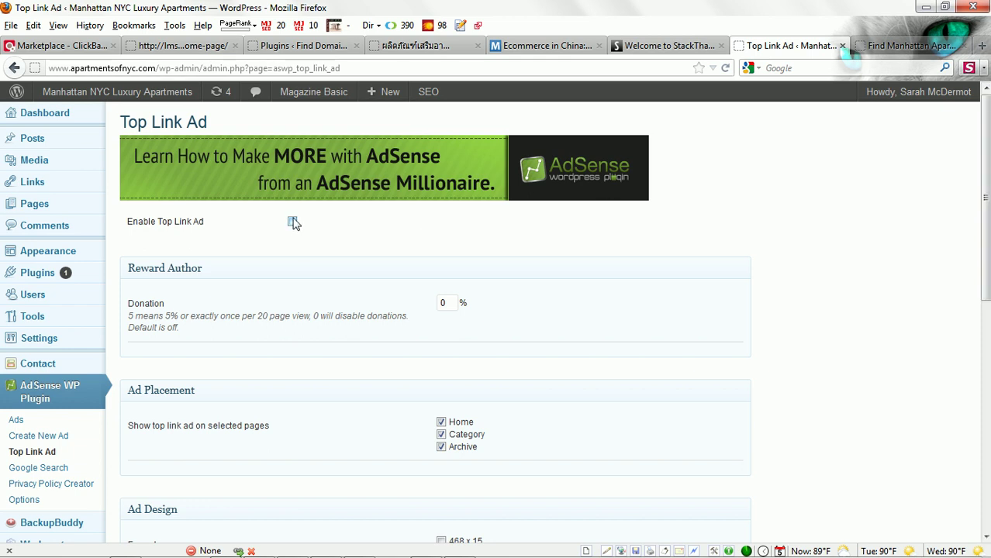
click(292, 222)
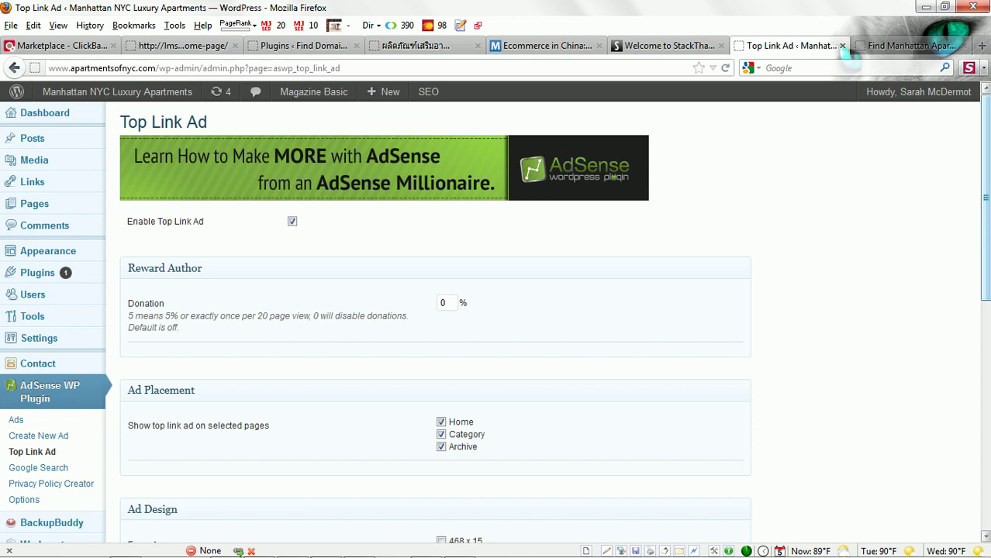
scroll(987, 203, down, 1)
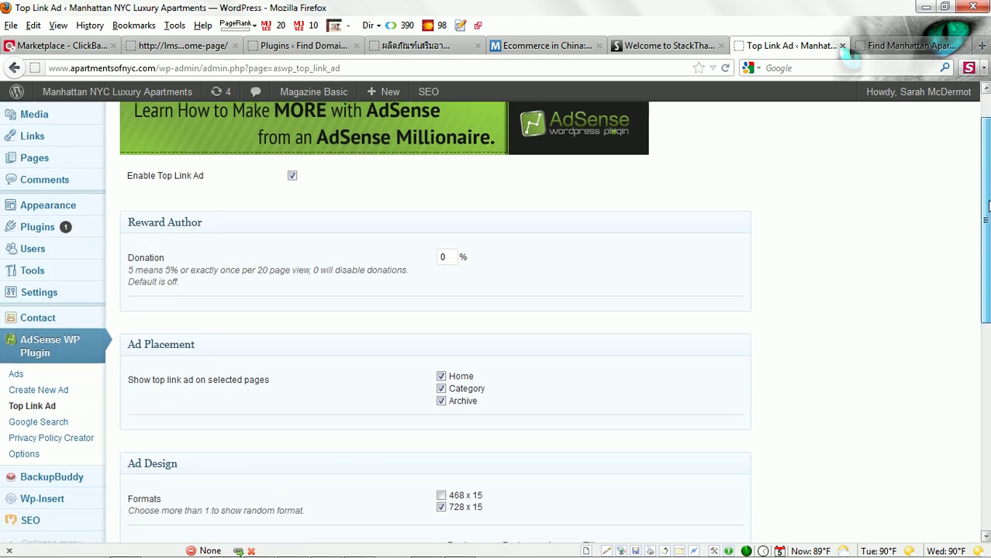
scroll(987, 204, down, 2)
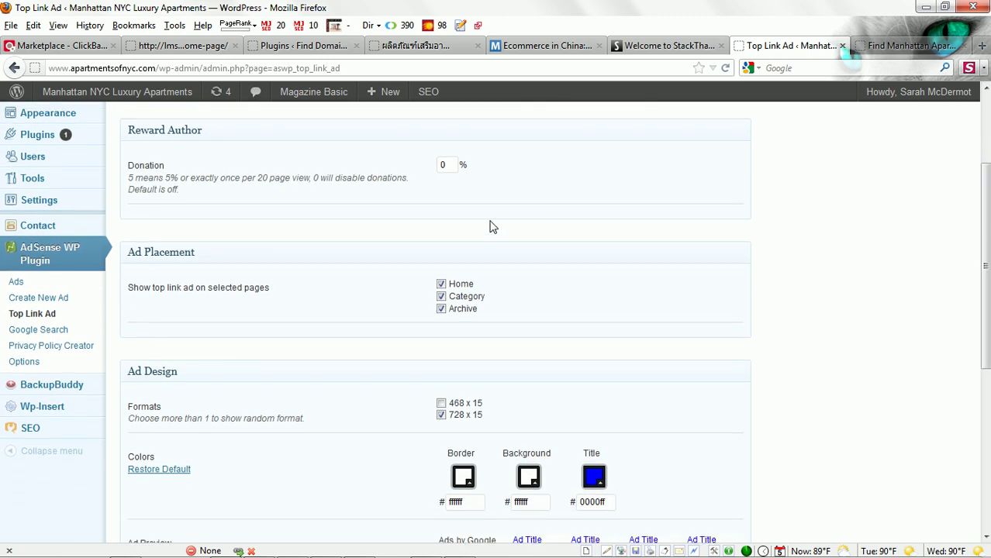
Keep Category pages ticked for the link ad, then scroll down to the Help section.
click(441, 296)
click(441, 296)
drag(987, 246, 987, 335)
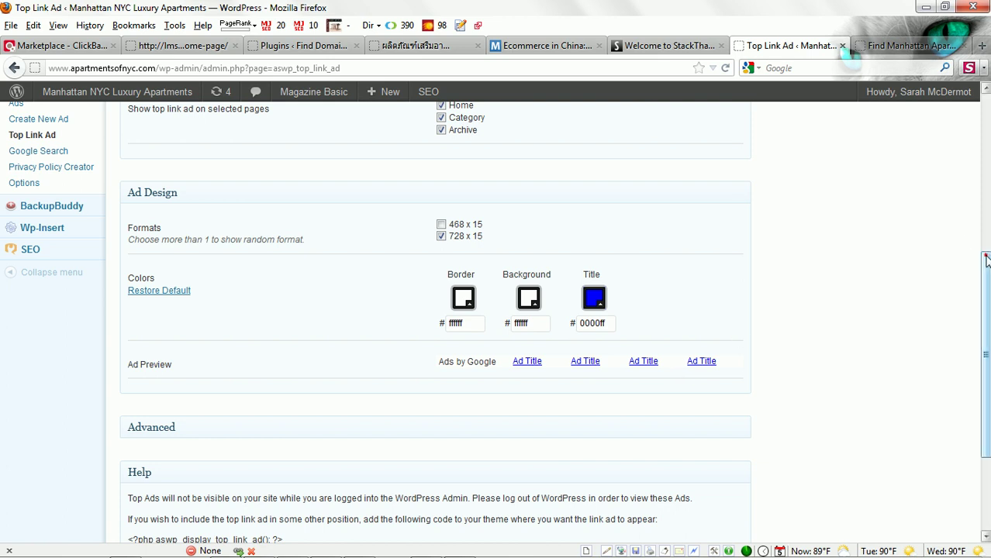
drag(986, 260, 986, 320)
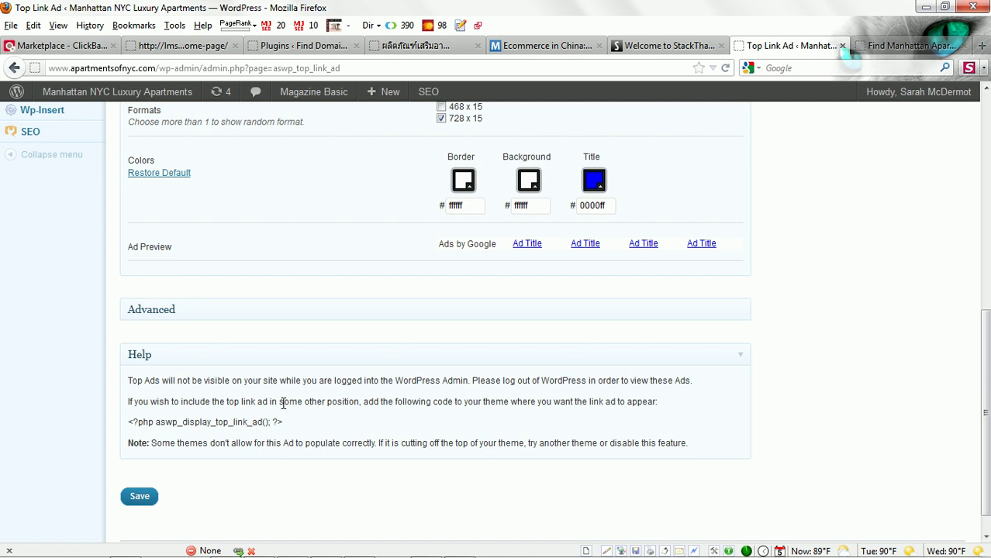
Copy the theme code <?php aswp_display_top_link_ad(); ?> to the clipboard.
drag(285, 422, 124, 423)
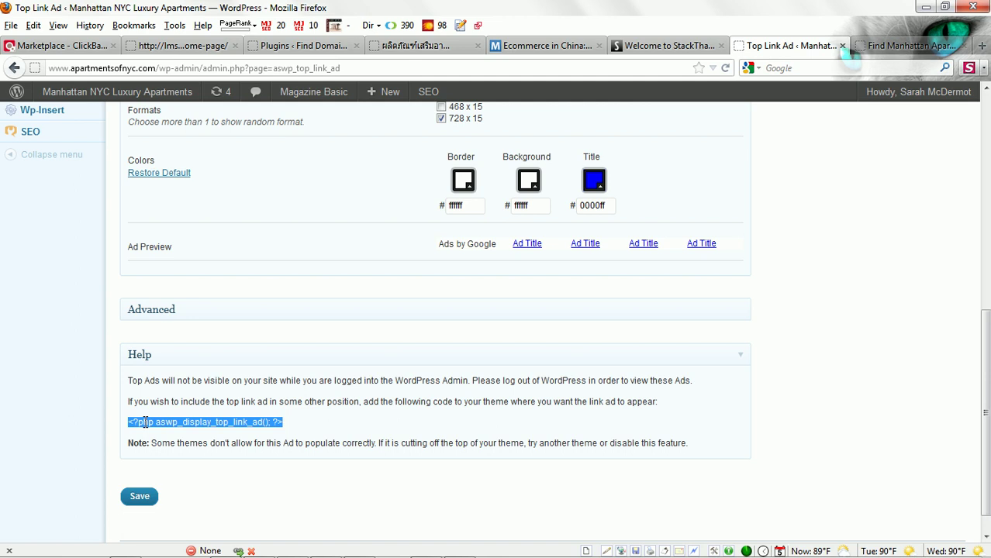
right_click(143, 419)
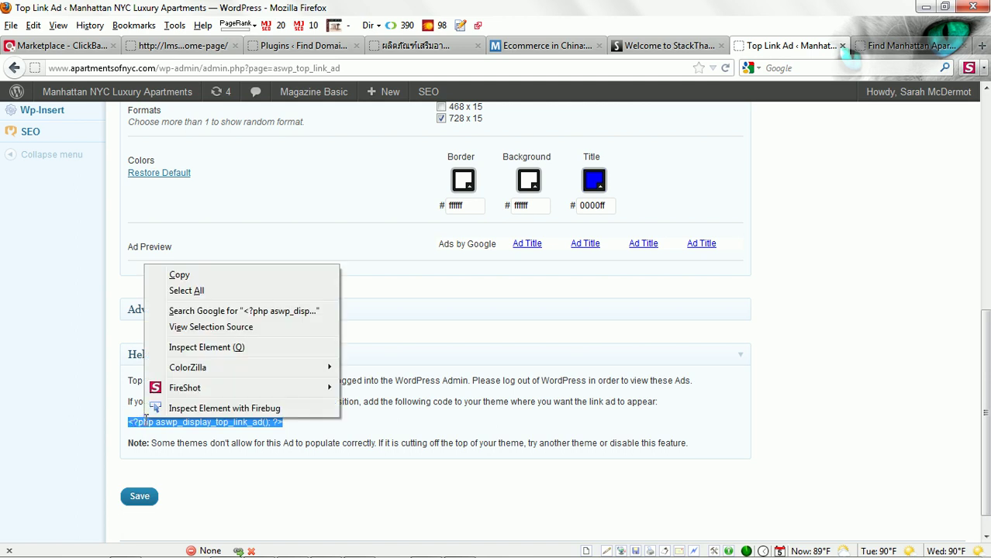
click(183, 276)
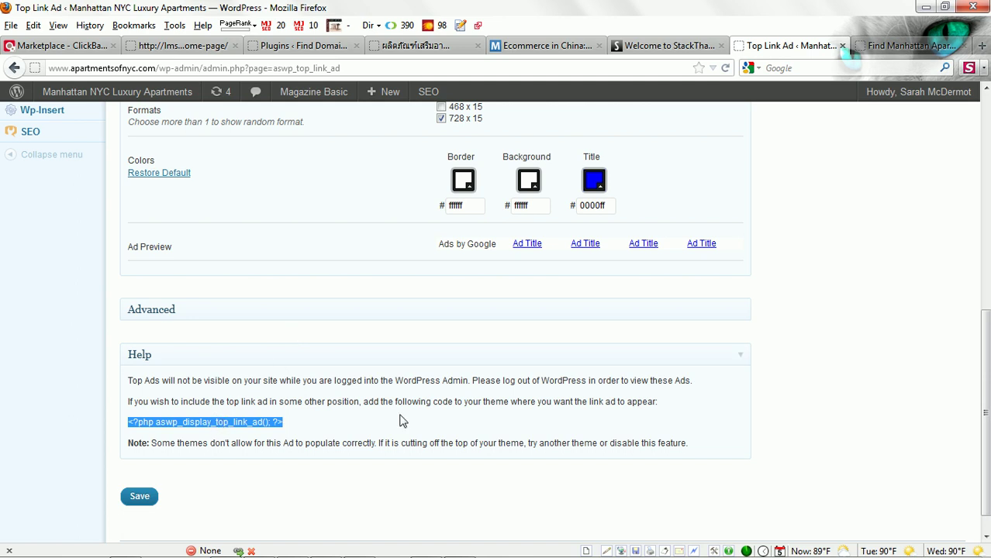
scroll(985, 333, up, 1)
scroll(979, 318, up, 3)
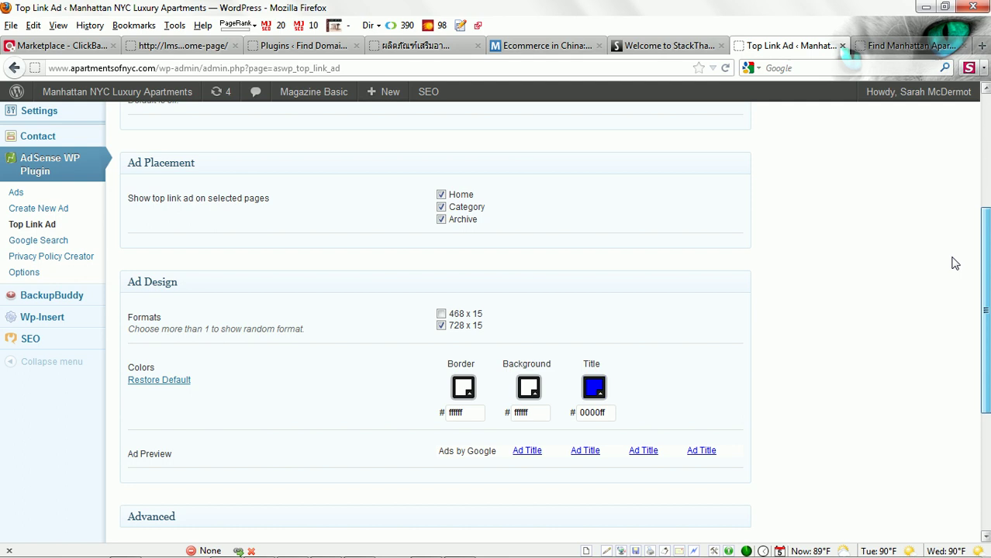
Enable Replace WP search, then select the page title 'Search' and slug 'search'.
click(42, 241)
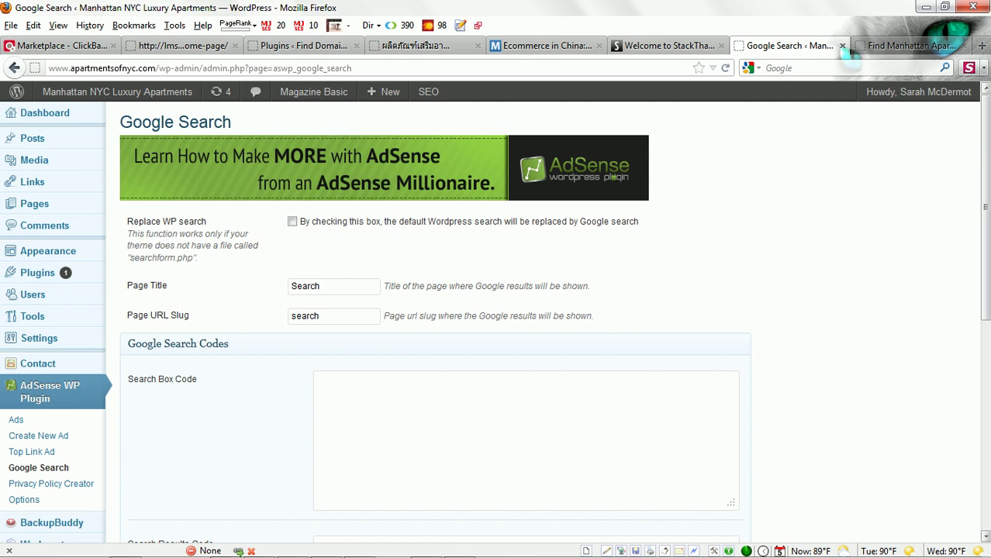
click(293, 223)
scroll(986, 202, down, 1)
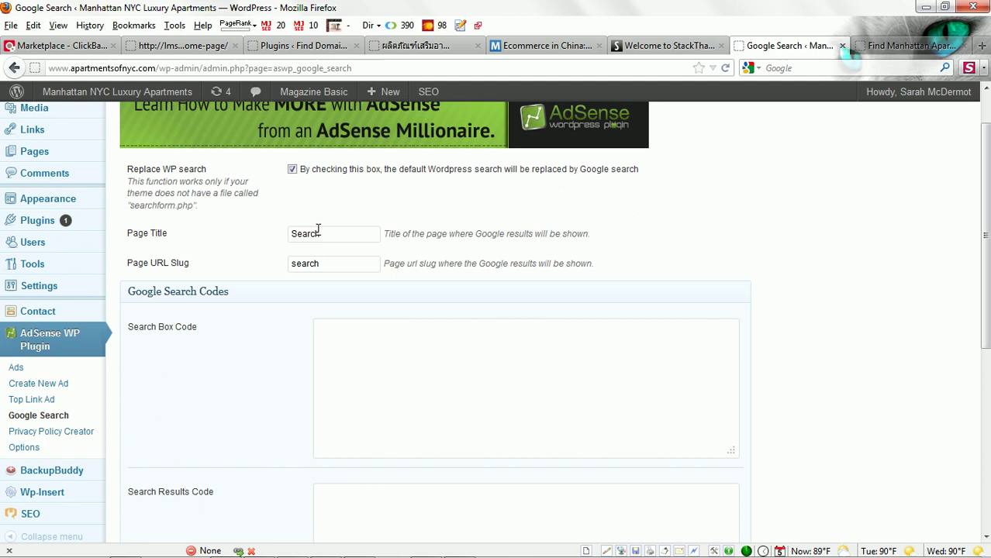
drag(324, 234, 288, 234)
drag(331, 263, 290, 263)
drag(982, 160, 987, 182)
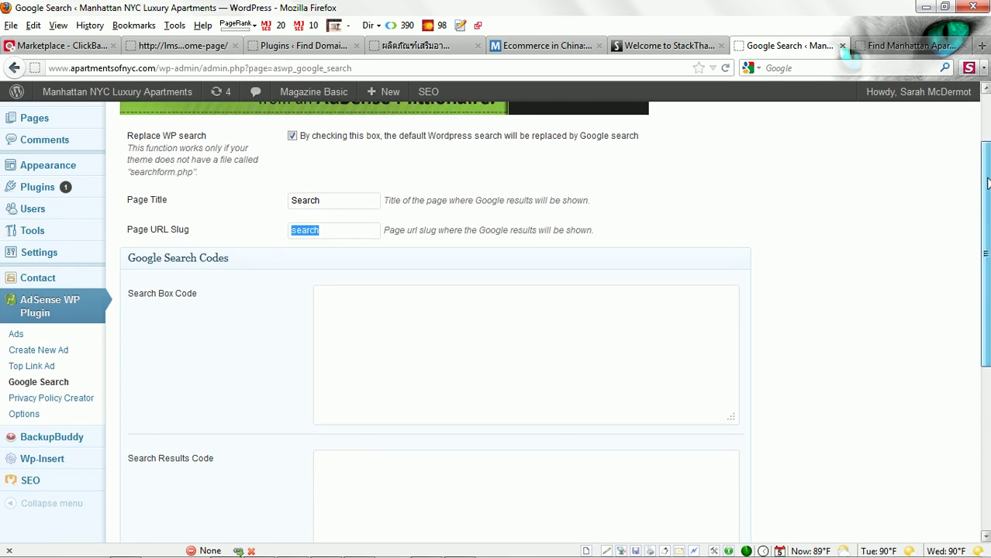